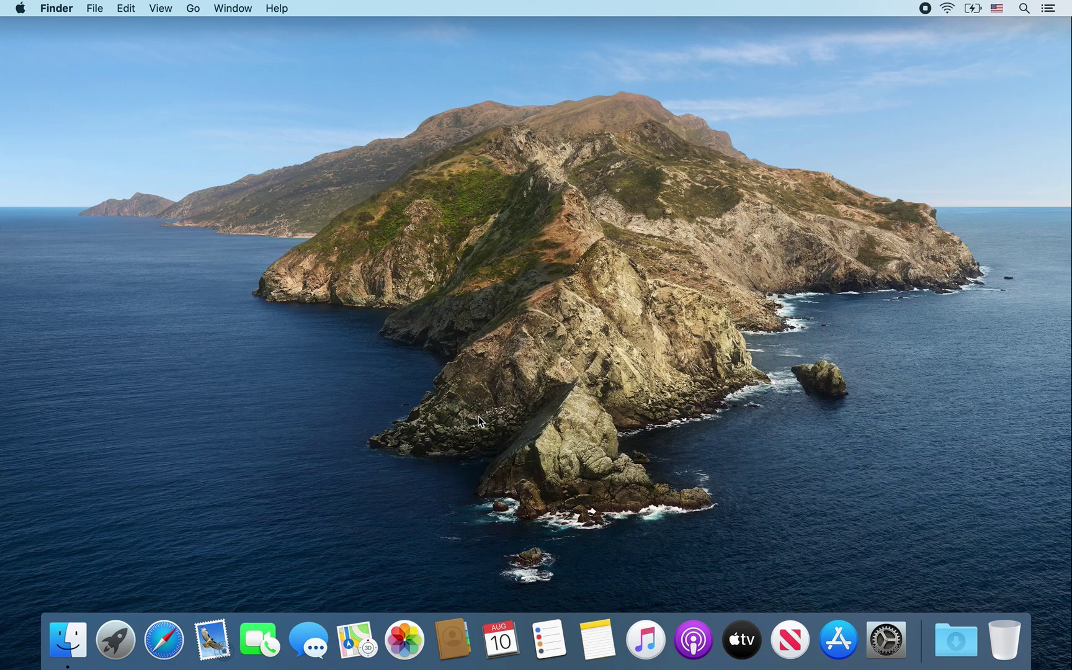
# - Launch Safari, search for 'microsoft edge' and open the 'Download New Microsoft Edge Browser | Microsoft' result
pyautogui.click(159, 634)
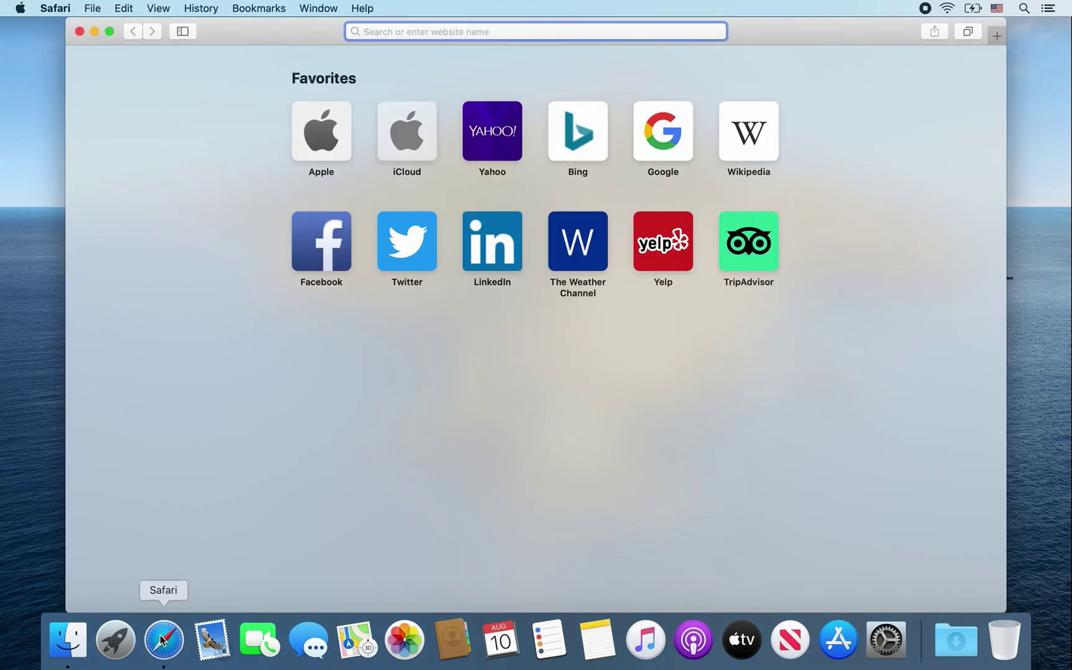
pyautogui.write('microsoft e')
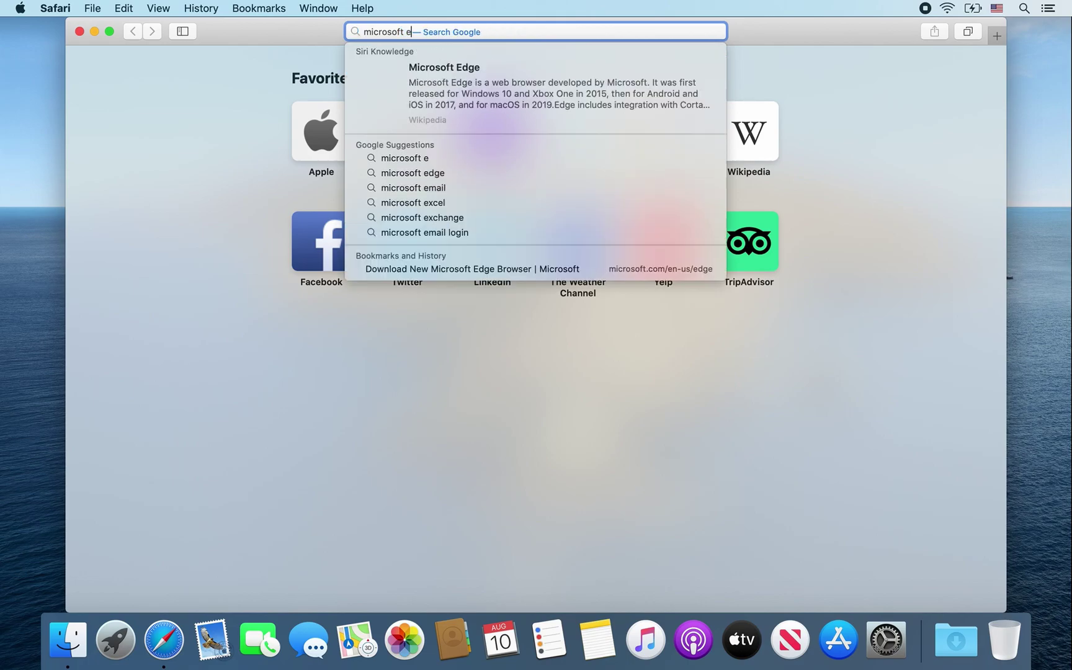
pyautogui.write('dge')
pyautogui.press('Return')
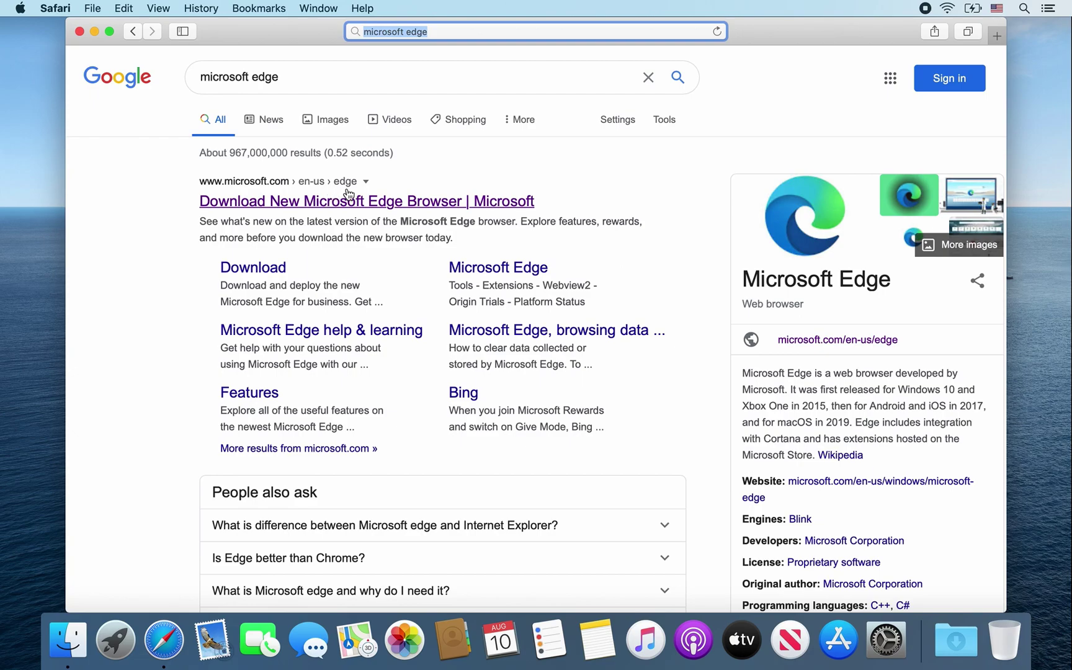
pyautogui.click(262, 208)
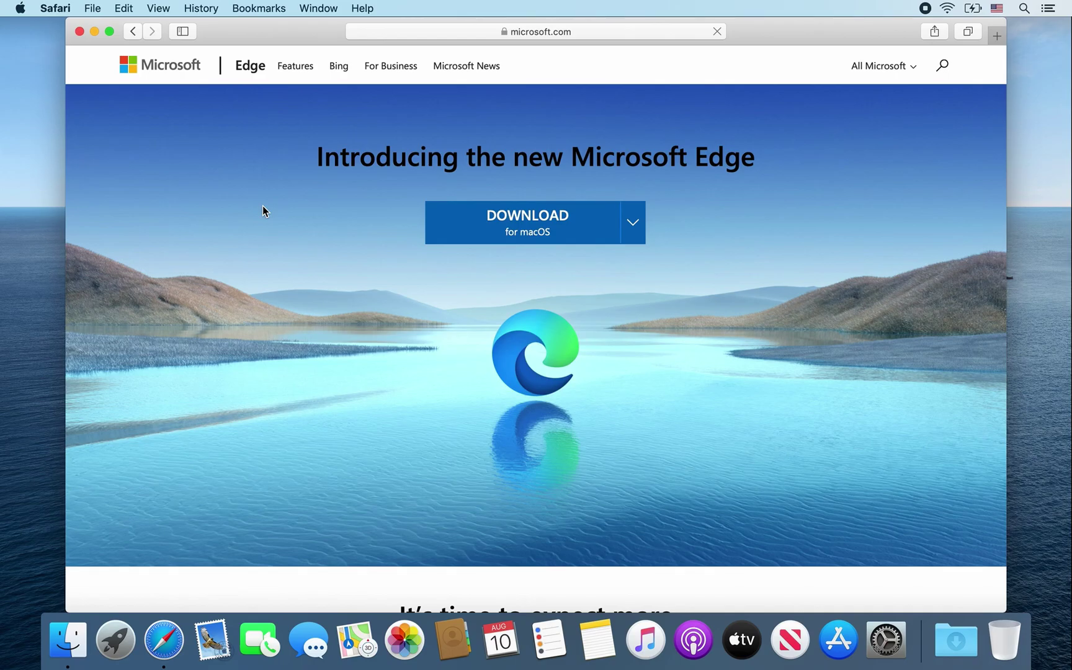
# - Download Edge for macOS, accepting the license and allowing downloads from microsoft.com
pyautogui.click(576, 232)
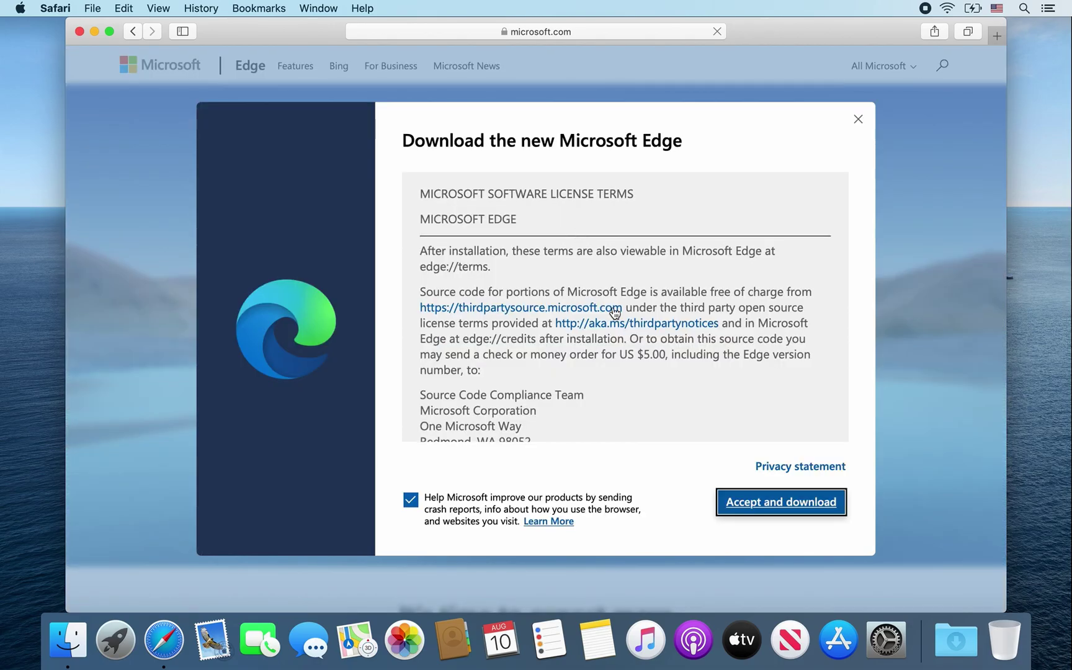
pyautogui.click(726, 503)
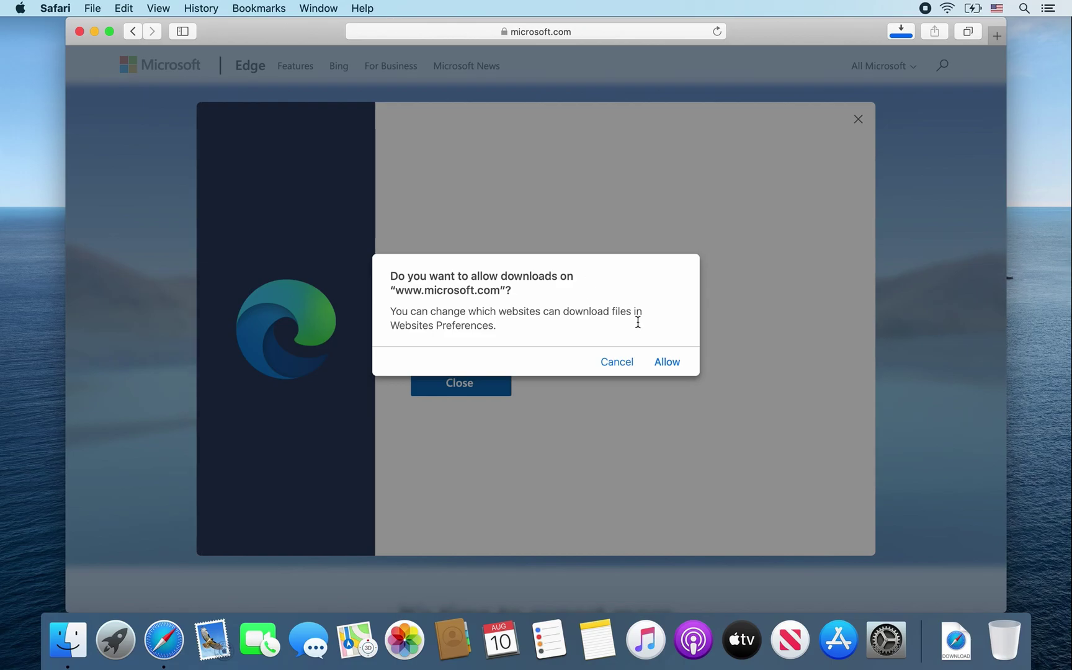
pyautogui.click(660, 365)
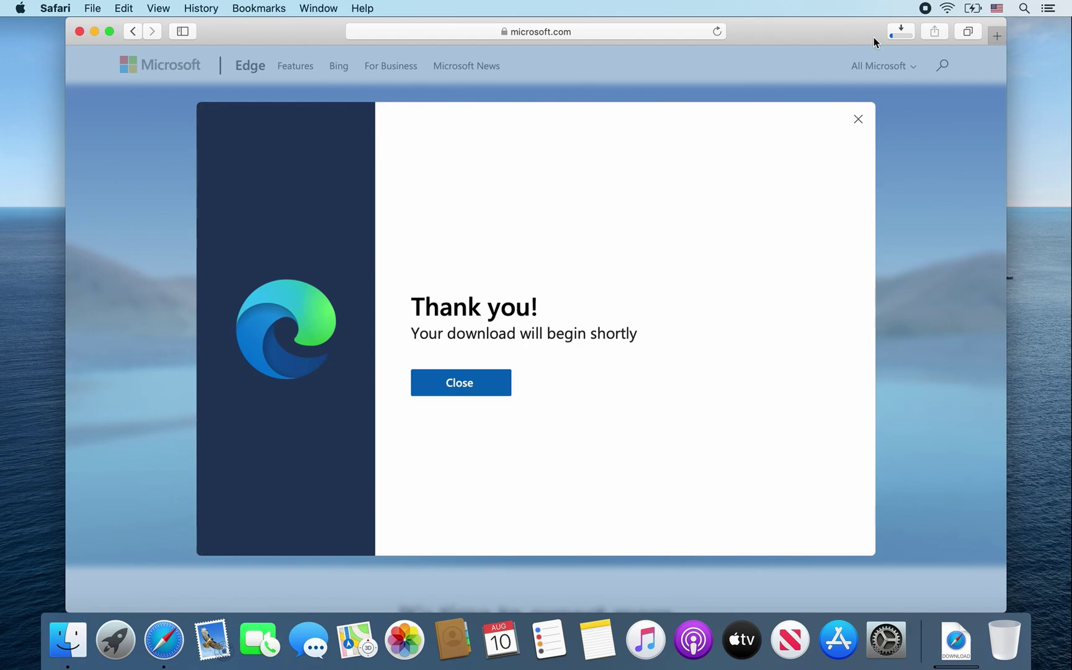
# - Show Safari's downloads and launch the finished Microsoft Edge .pkg installer
pyautogui.click(909, 35)
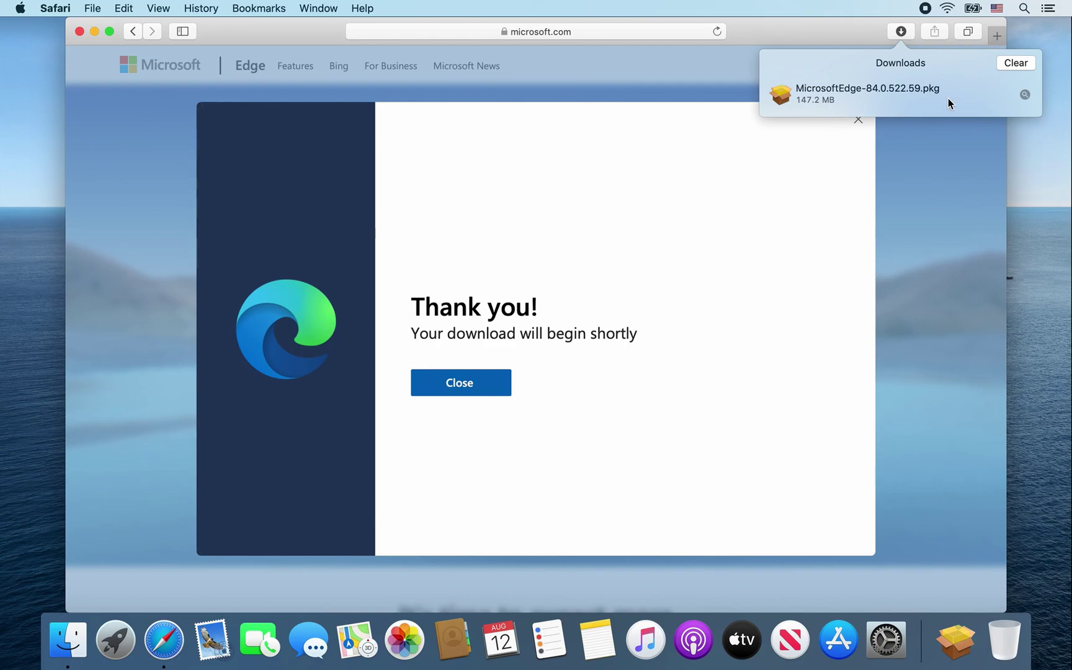
pyautogui.doubleClick(948, 98)
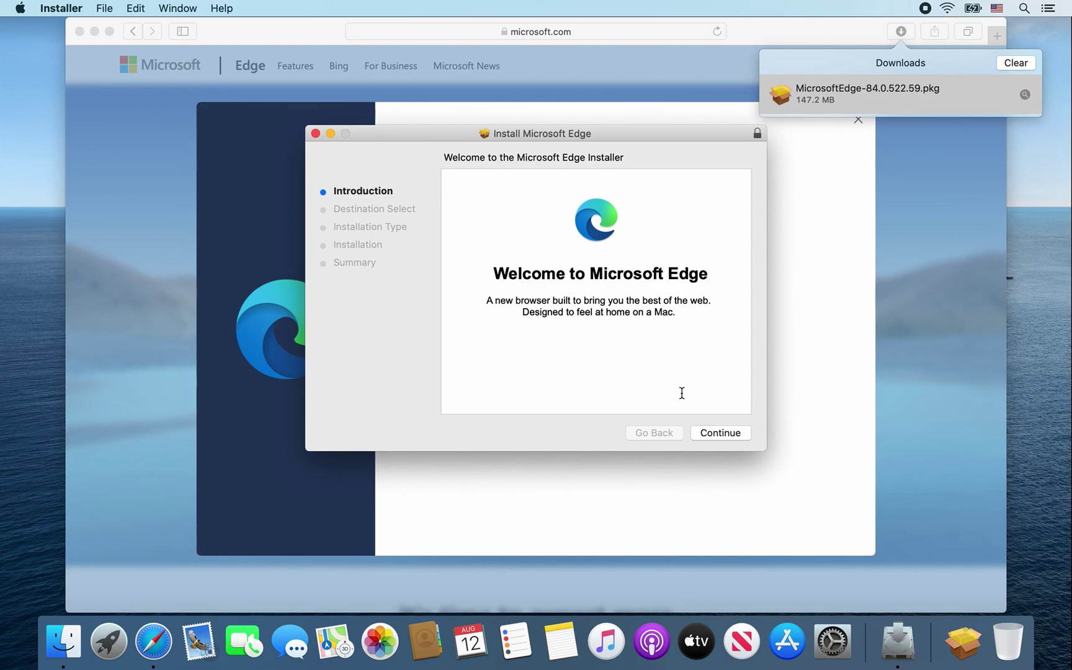
# - Continue through the Installer and authorise installing Microsoft Edge with the admin password
pyautogui.click(696, 429)
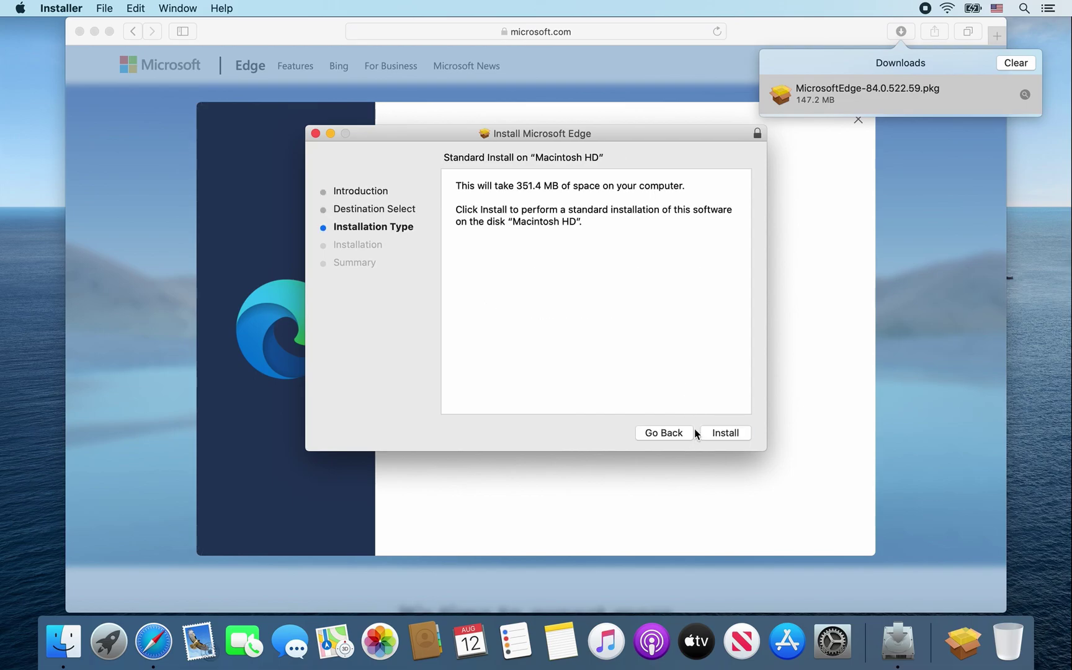
pyautogui.click(704, 432)
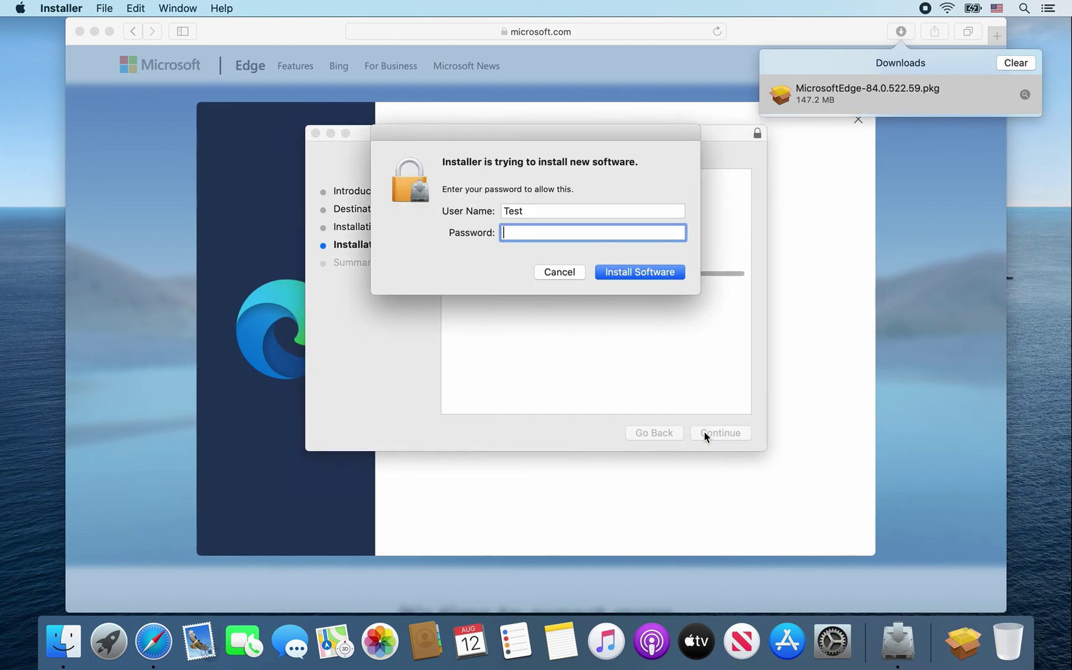
pyautogui.press('Return')
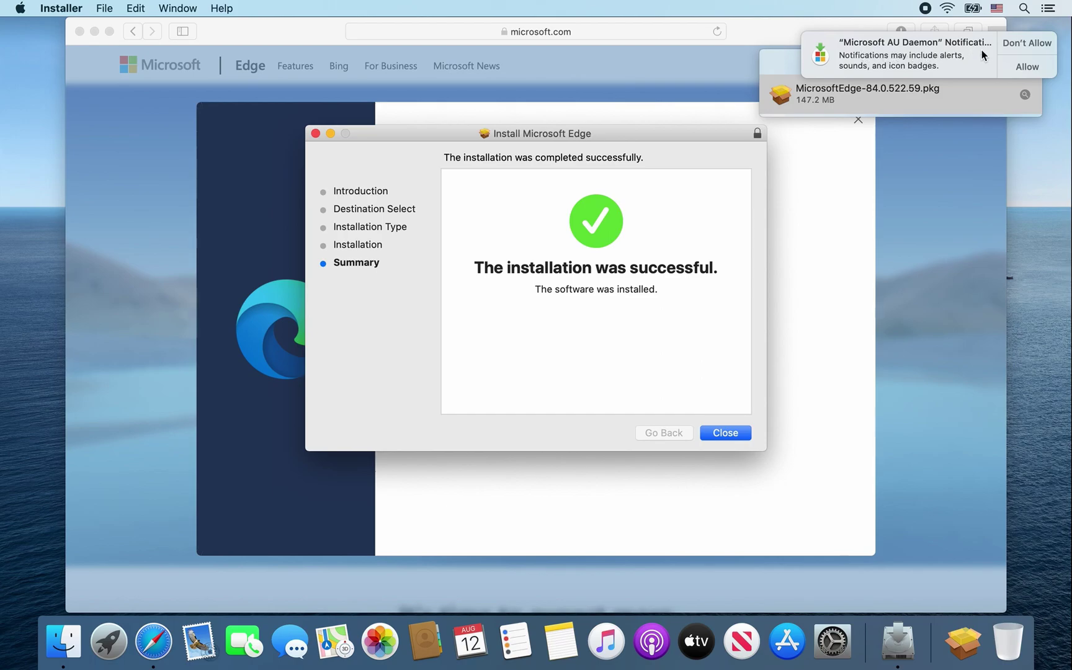
# - Refuse AutoUpdate notifications, close the Installer and move the Edge package to the Trash
pyautogui.click(1018, 50)
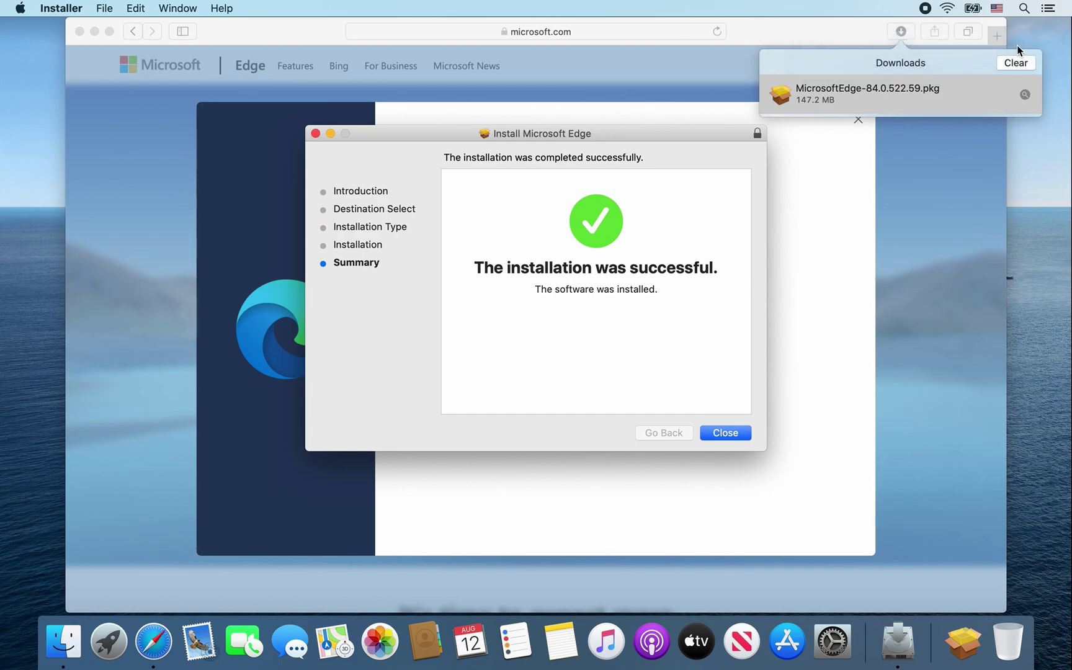
pyautogui.click(708, 433)
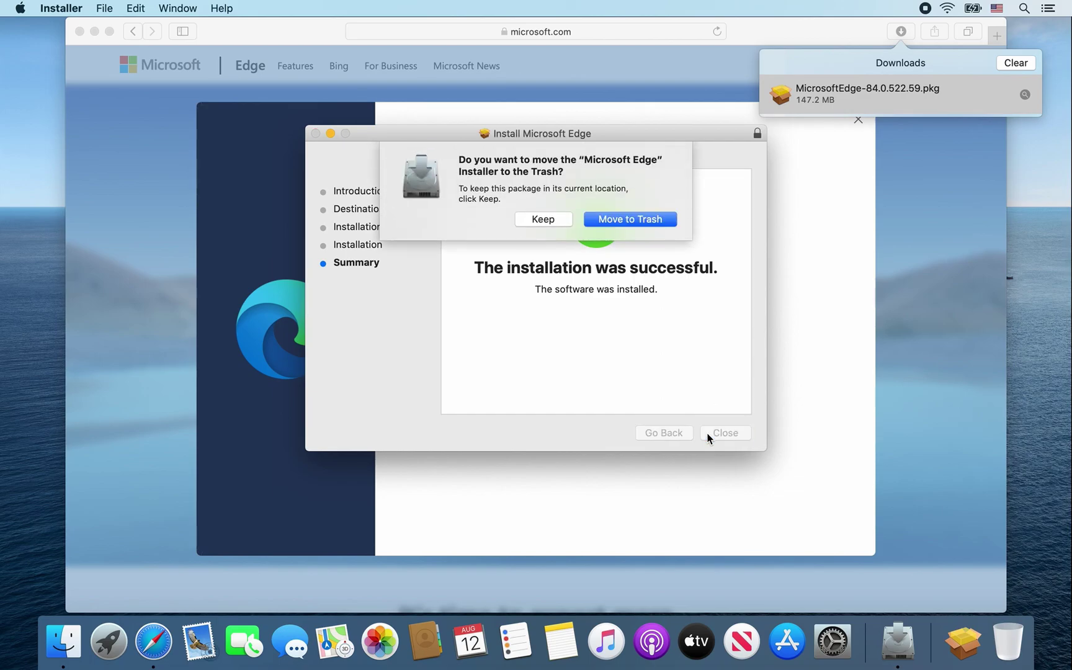
pyautogui.click(589, 221)
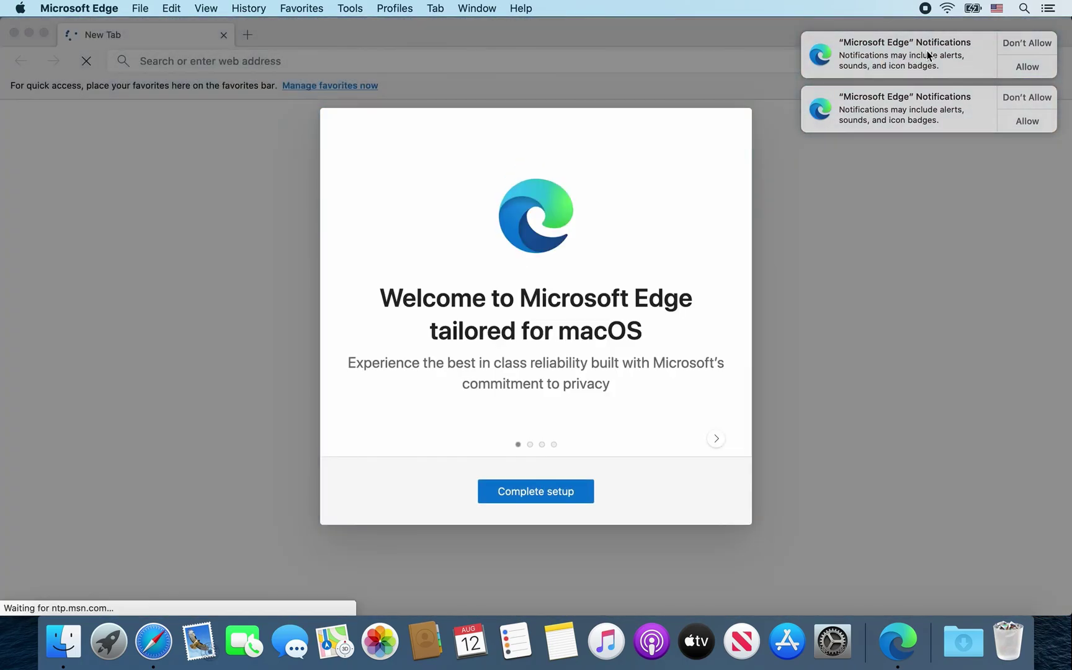
# - Choose Don't Allow on both Edge notification banners and set its Dock icon to Keep in Dock
pyautogui.click(1005, 50)
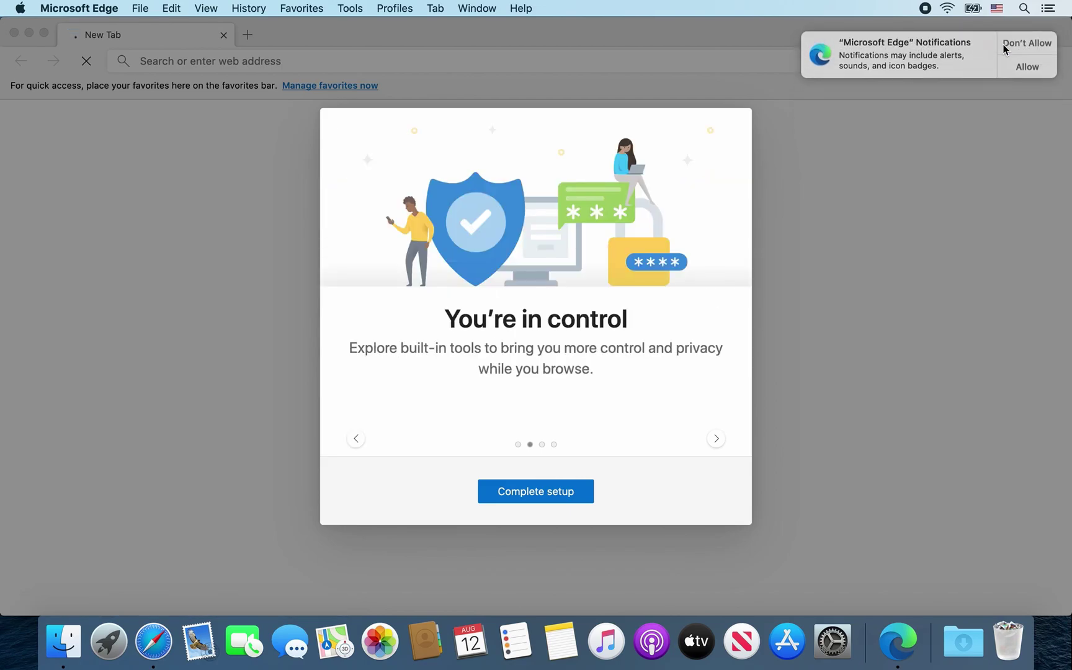
pyautogui.click(1005, 49)
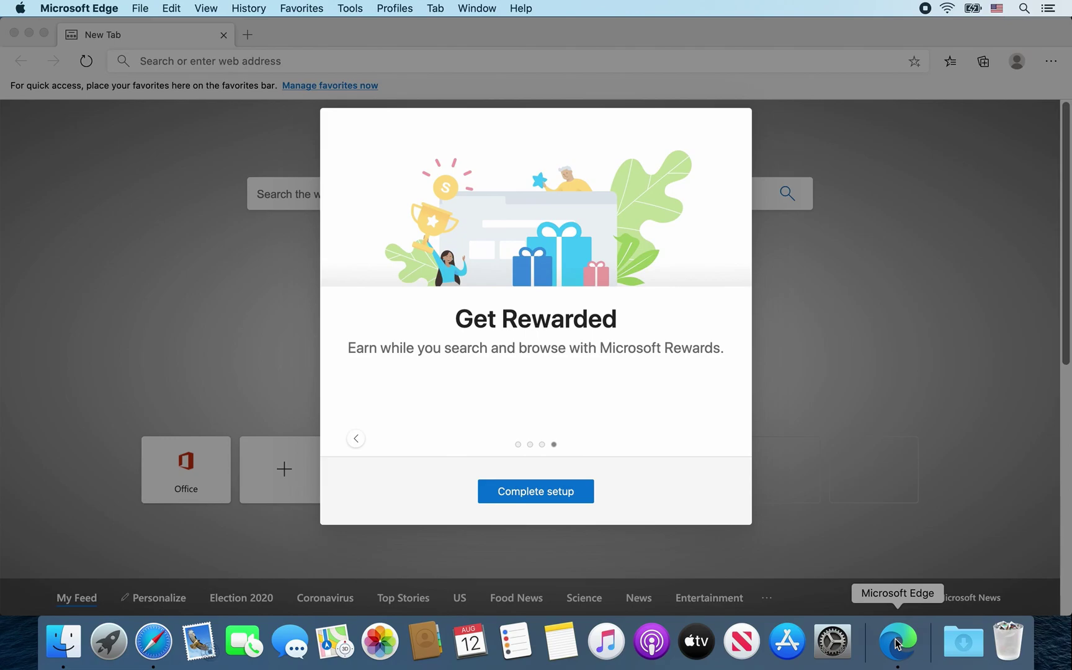
pyautogui.rightClick(897, 643)
pyautogui.moveTo(947, 537)
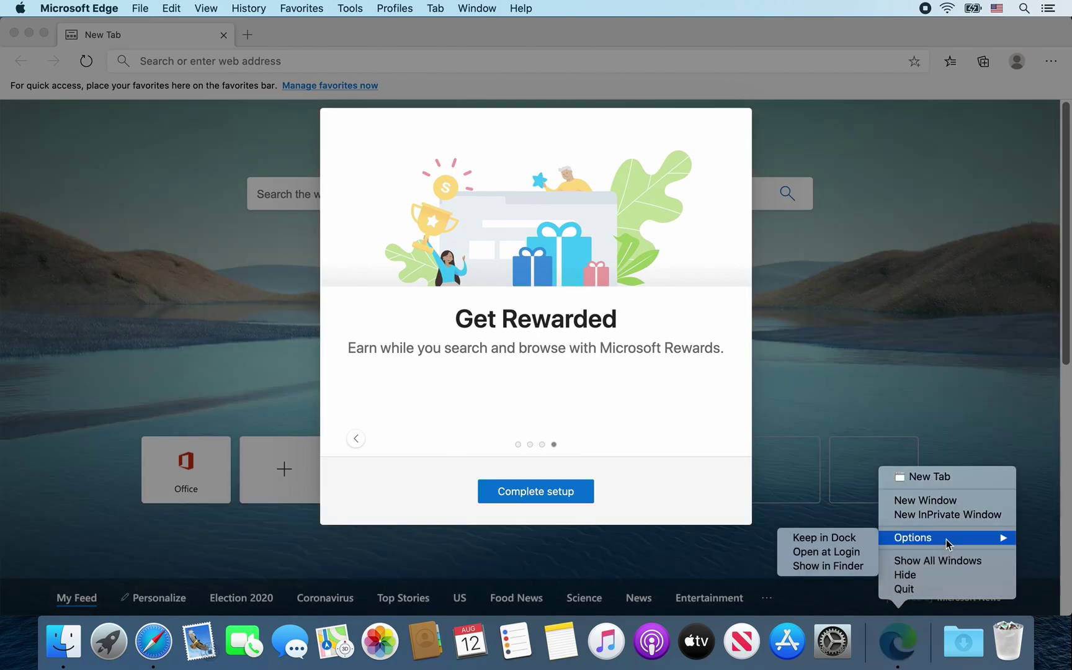
pyautogui.click(864, 539)
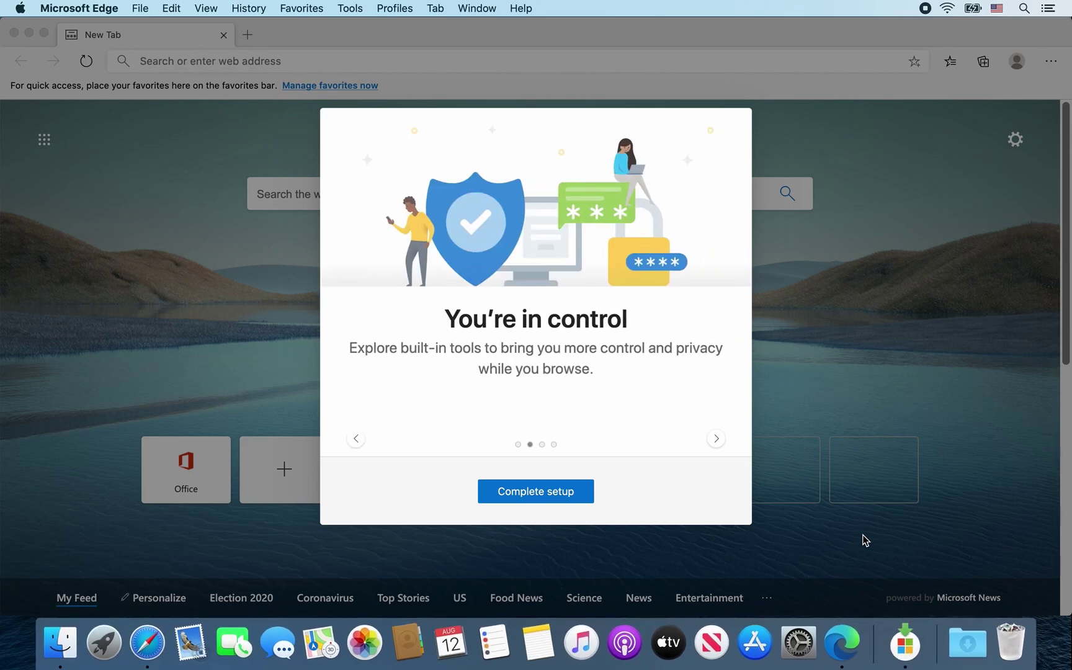
# - Bring the Microsoft AutoUpdate Required Data Notice forward and acknowledge it with OK
pyautogui.click(905, 646)
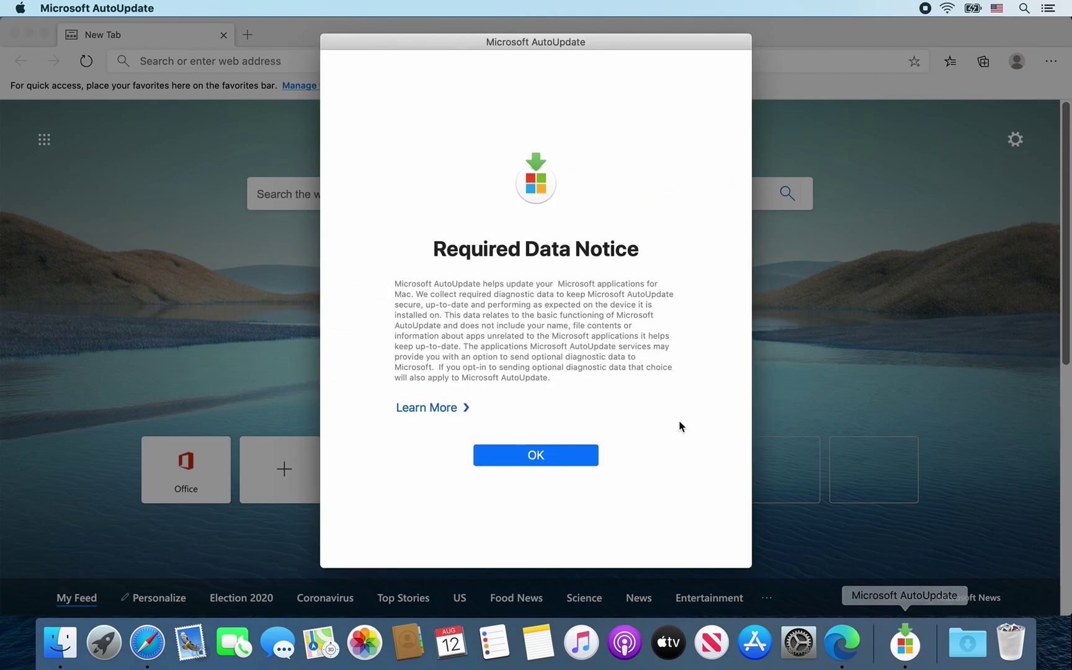
pyautogui.click(573, 458)
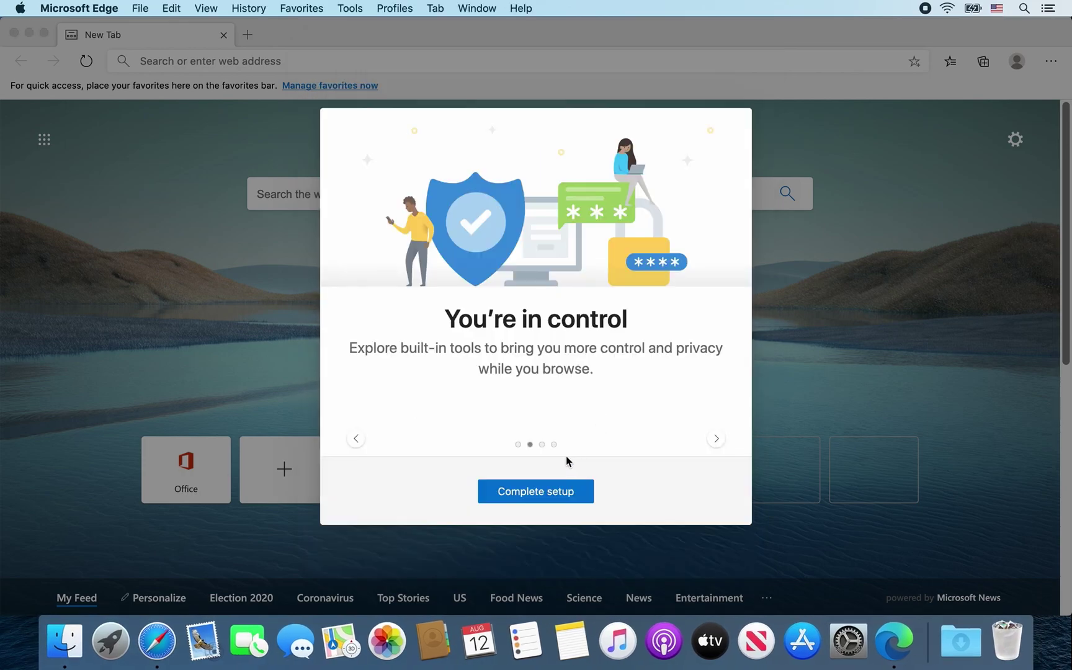
# - Complete setup, preview Informational and Focused, then confirm the Inspirational new tab layout
pyautogui.click(584, 497)
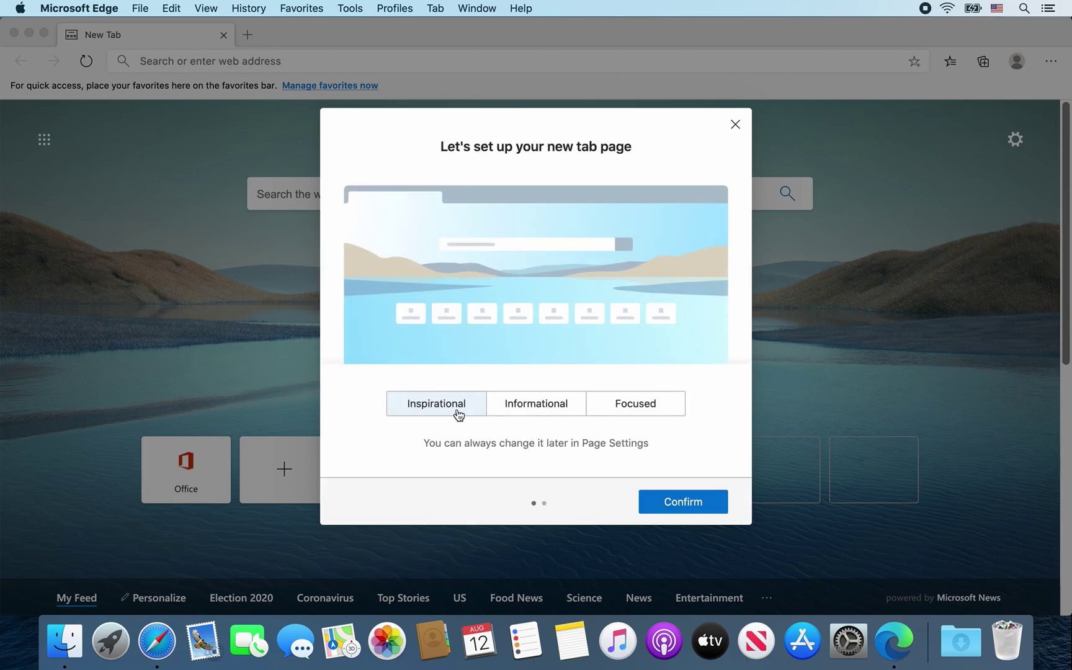
pyautogui.click(563, 411)
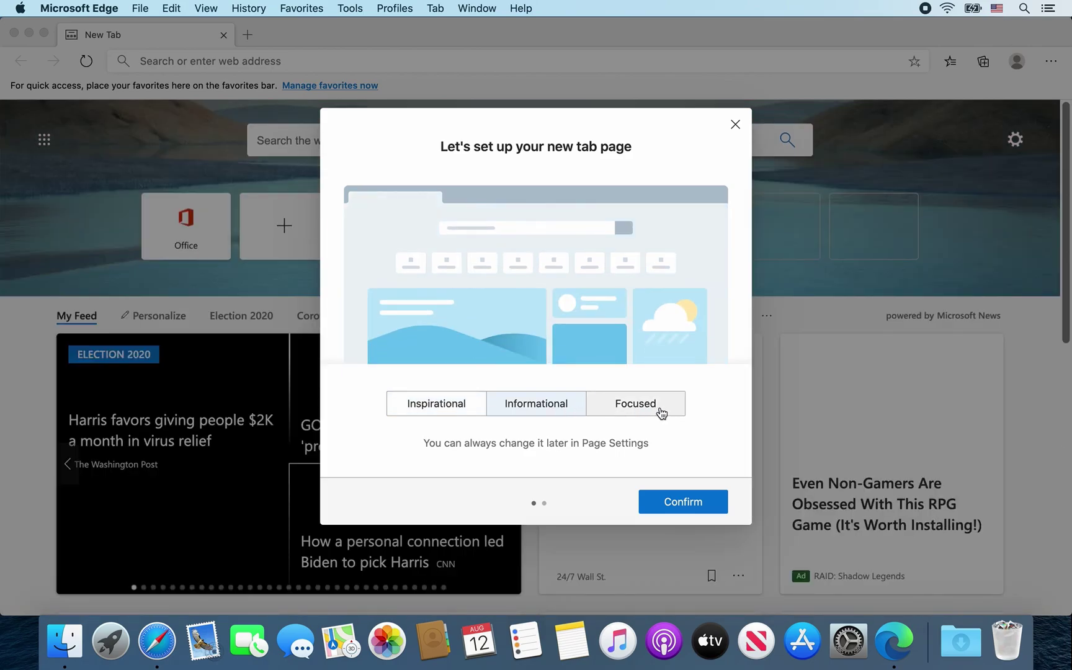
pyautogui.click(660, 412)
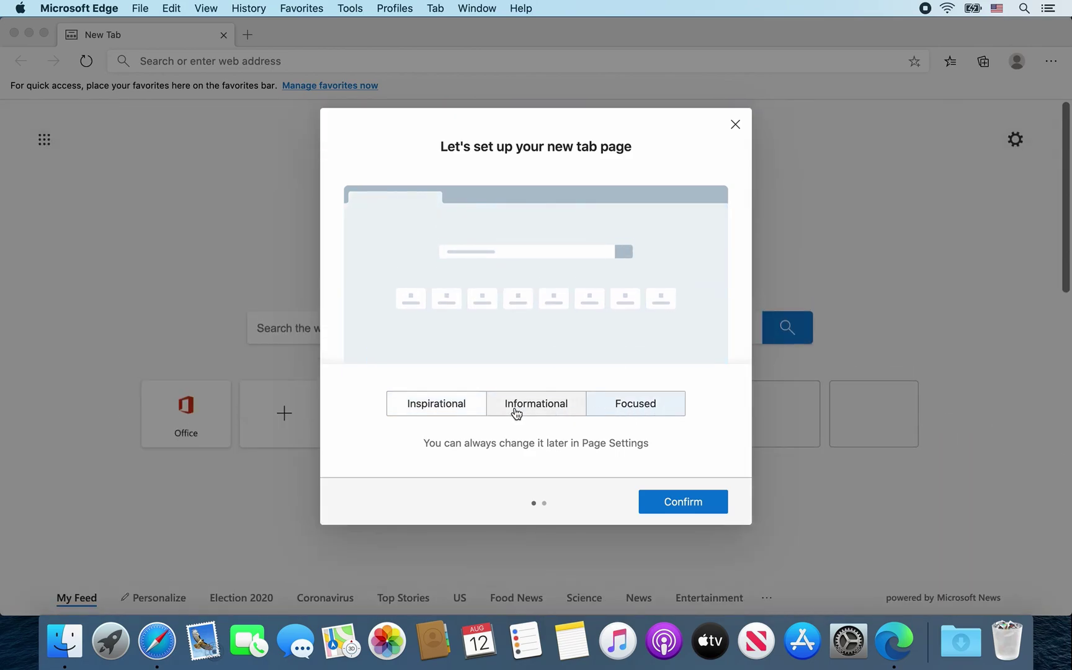
pyautogui.click(465, 409)
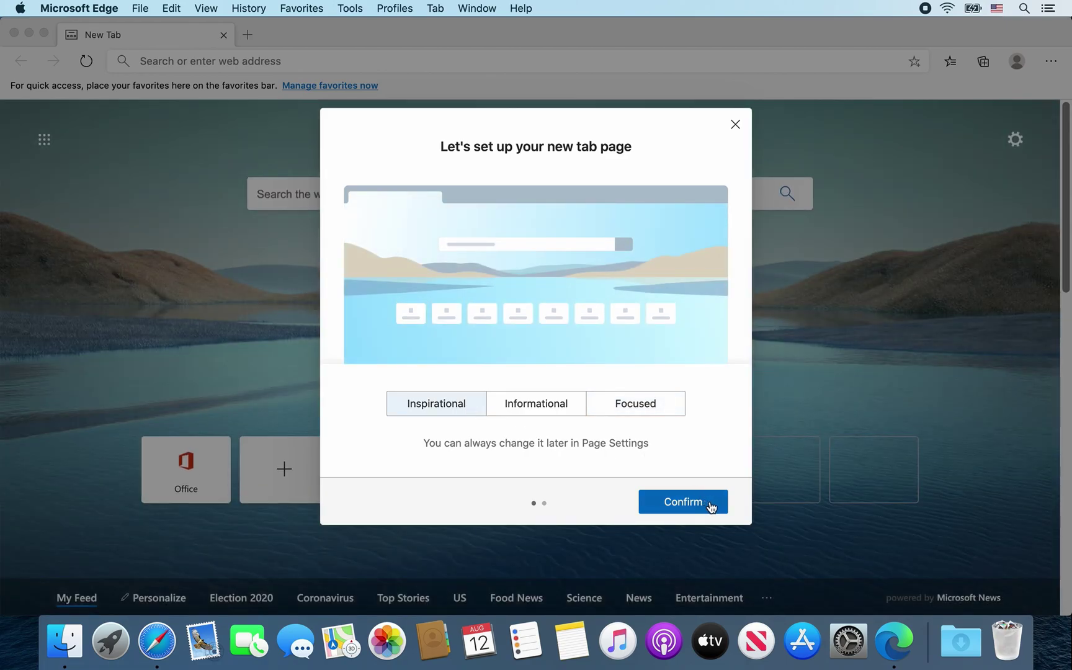
pyautogui.click(709, 503)
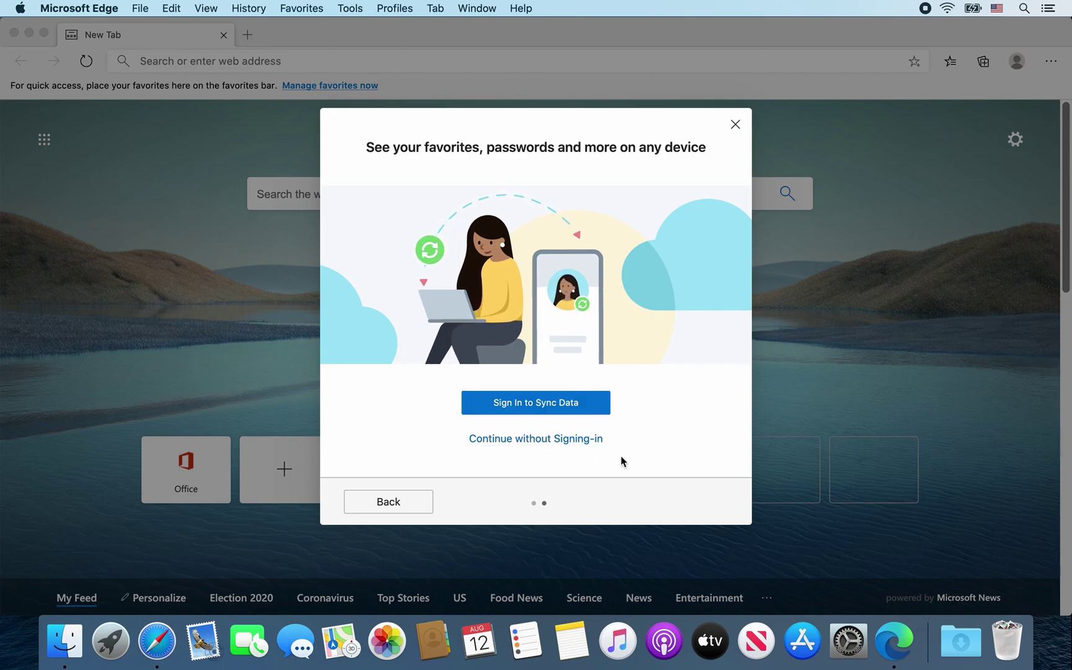
# - Continue without signing in and close the Import browser data popup and blue welcome overlay
pyautogui.click(550, 442)
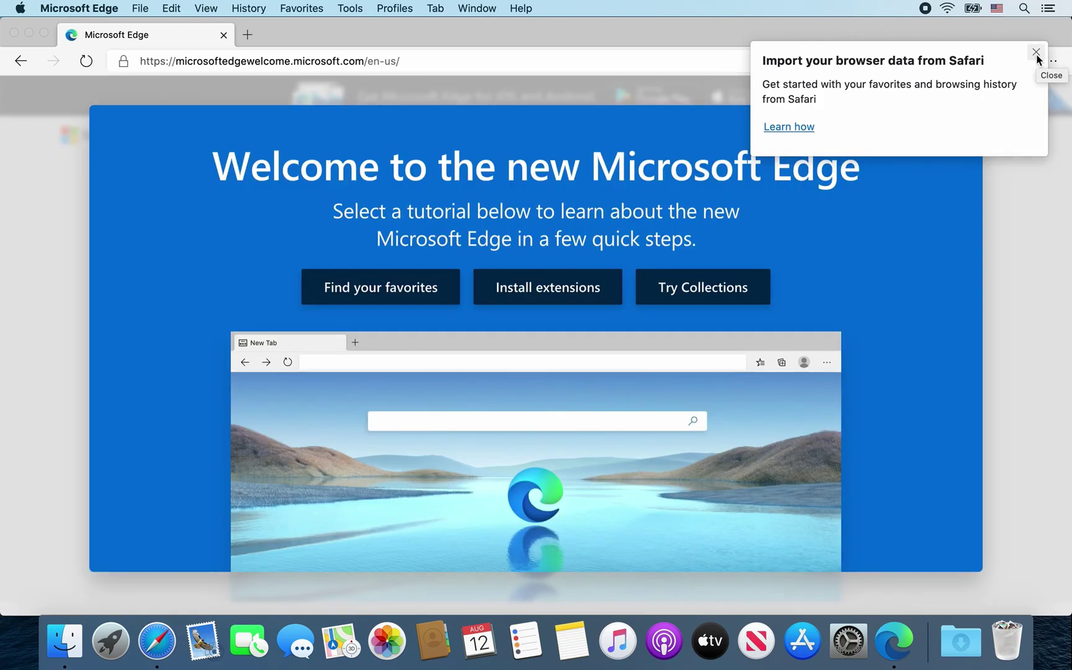
pyautogui.click(1036, 53)
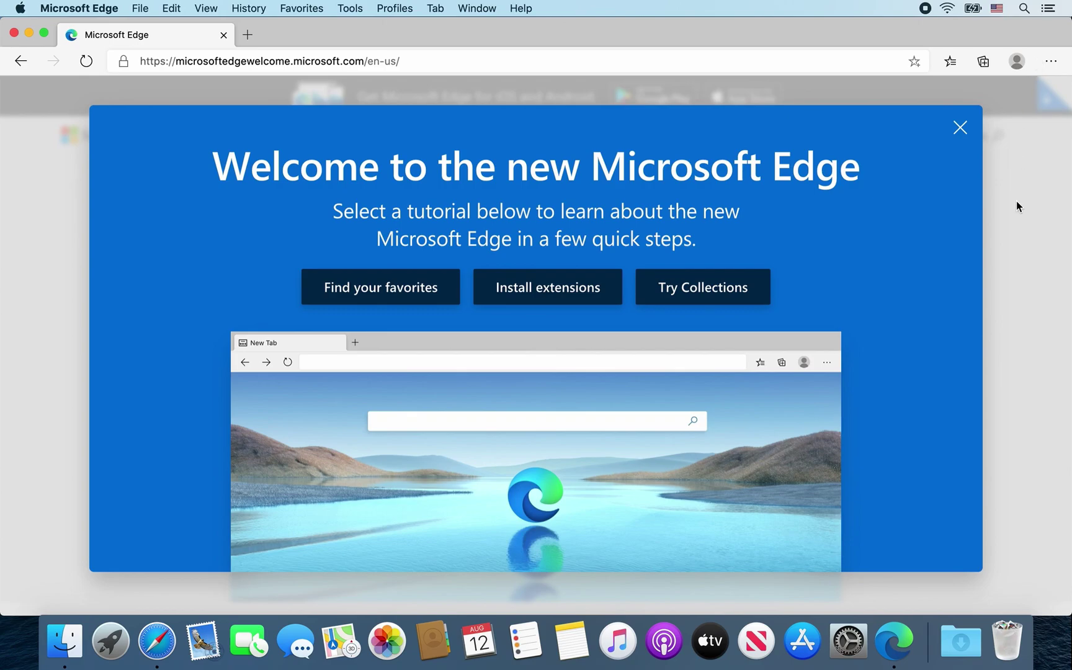
pyautogui.click(961, 131)
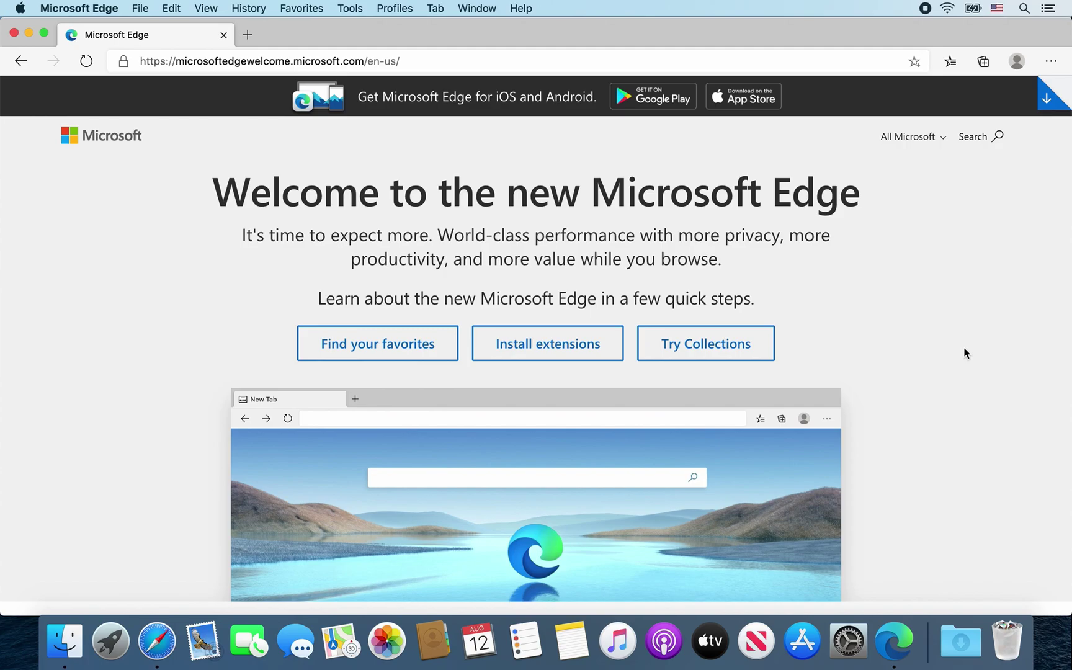